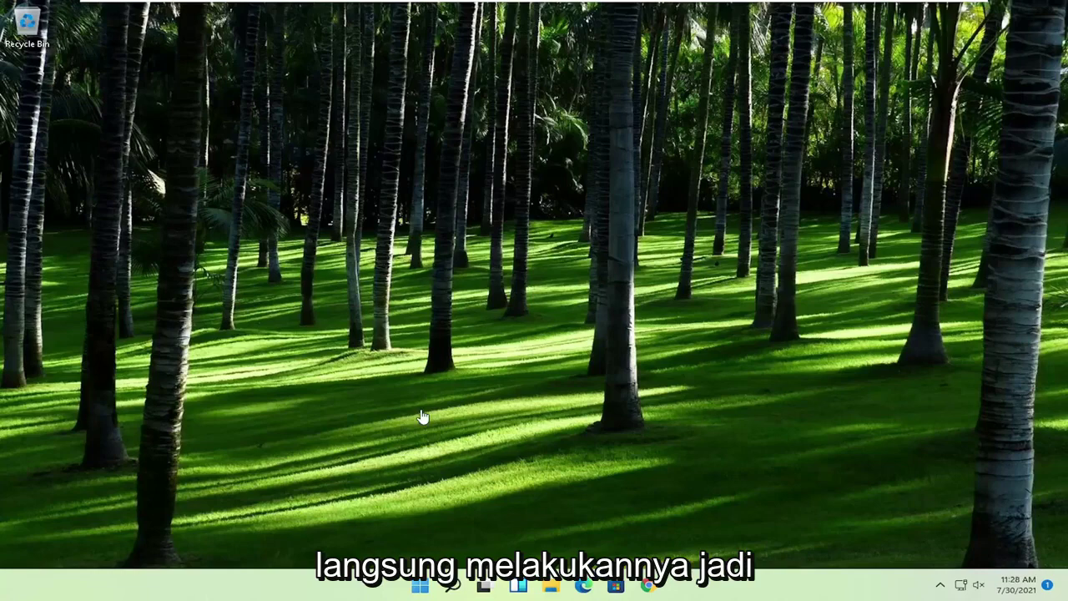
Search the Start menu for 'regedit' and bring up Registry Editor's launch options
left_click(423, 587)
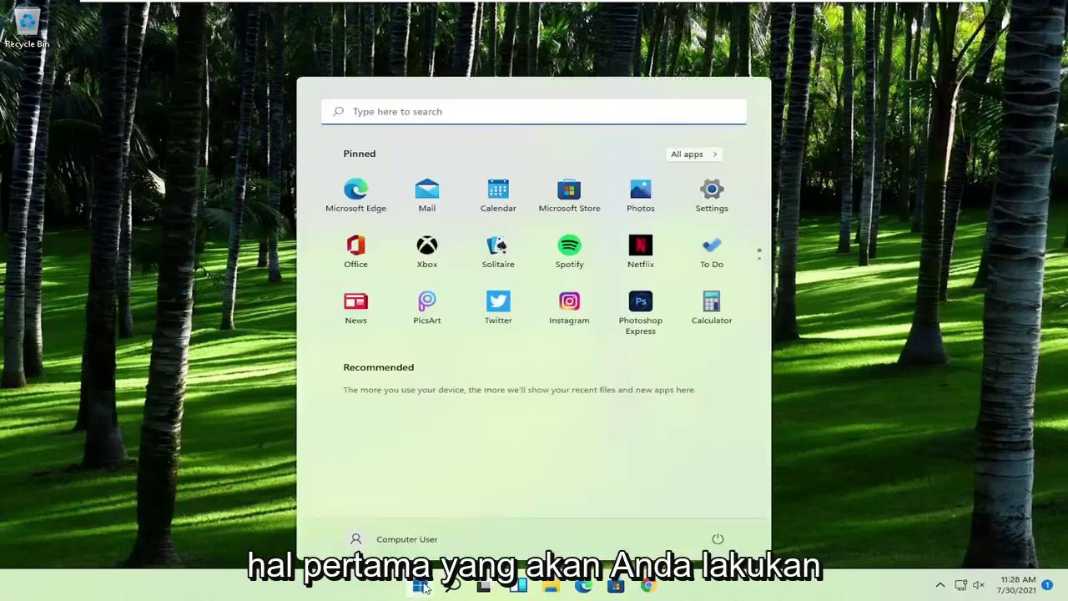
type("regedit")
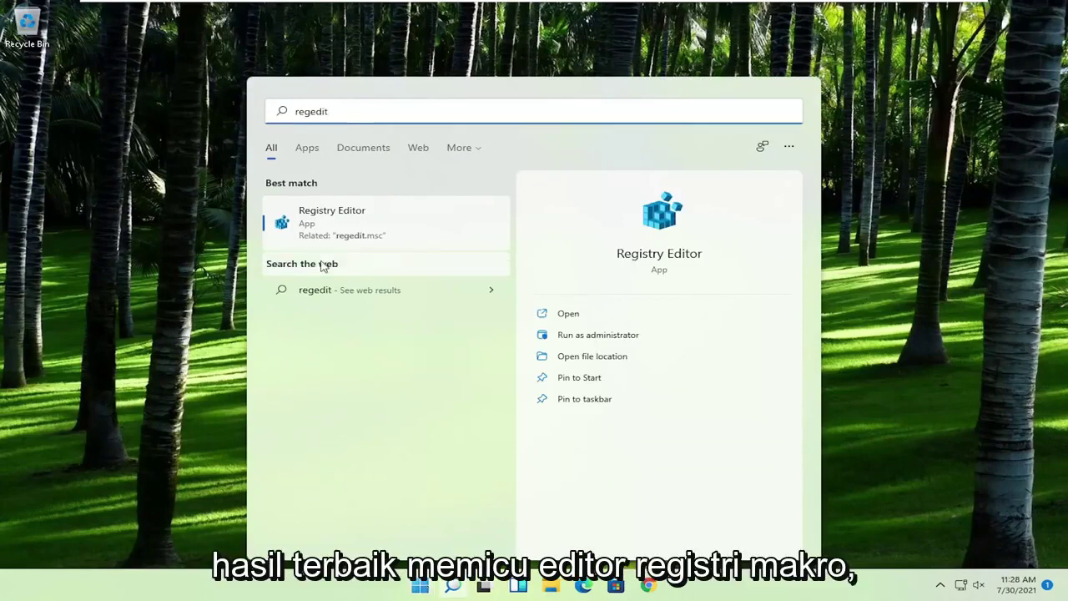
right_click(343, 220)
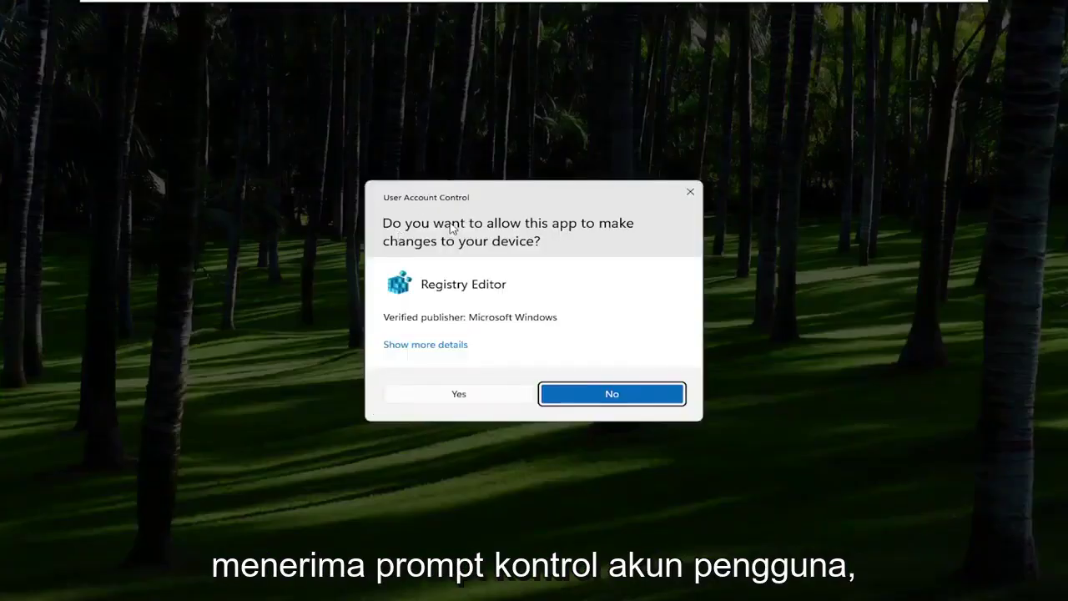
left_click(458, 394)
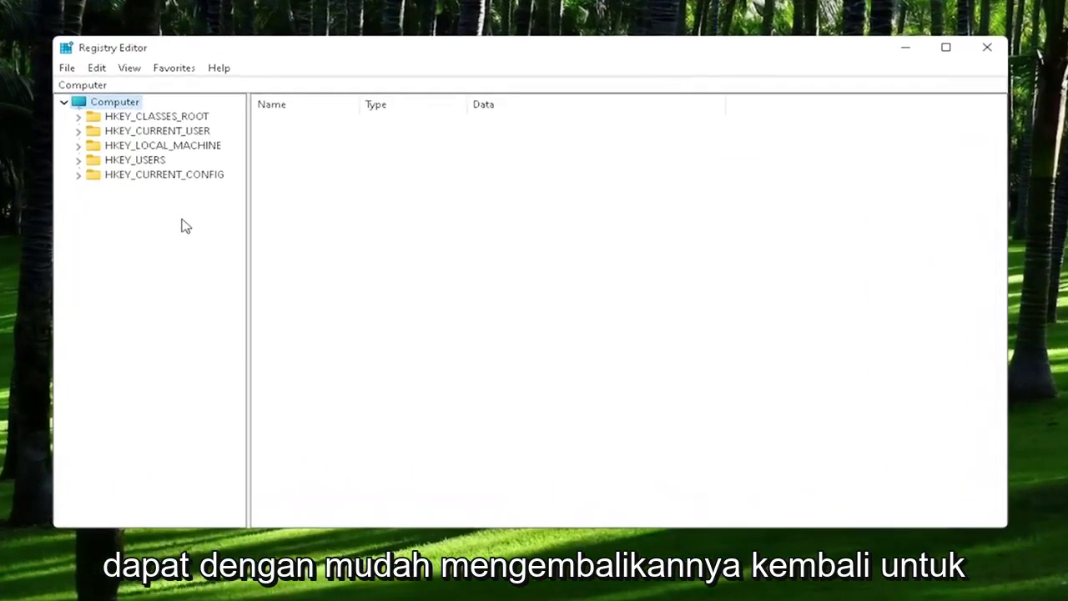
left_click(68, 68)
left_click(100, 103)
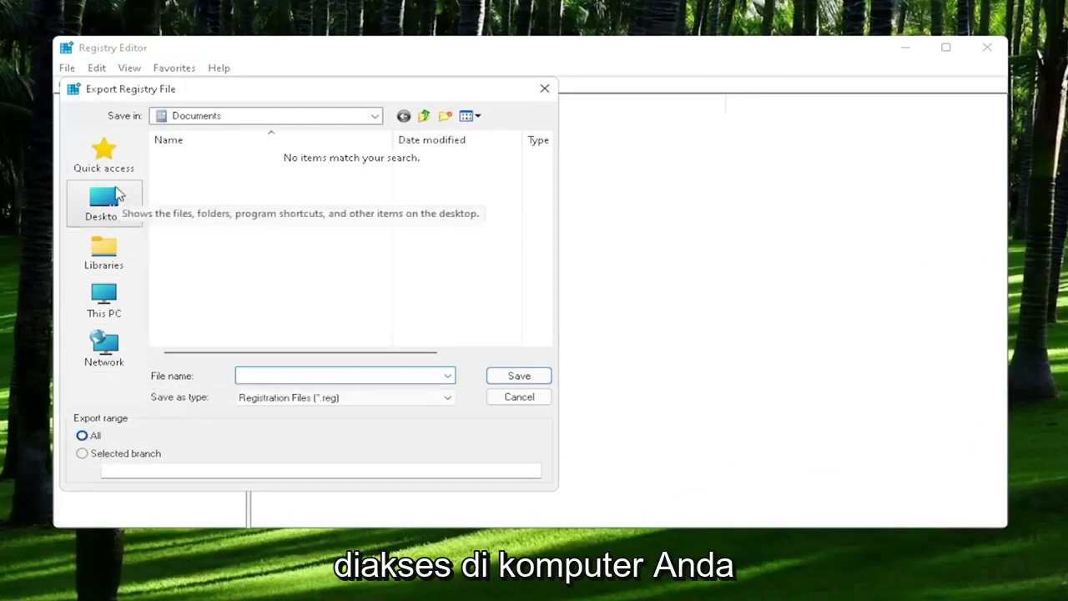
left_click(509, 396)
left_click(67, 67)
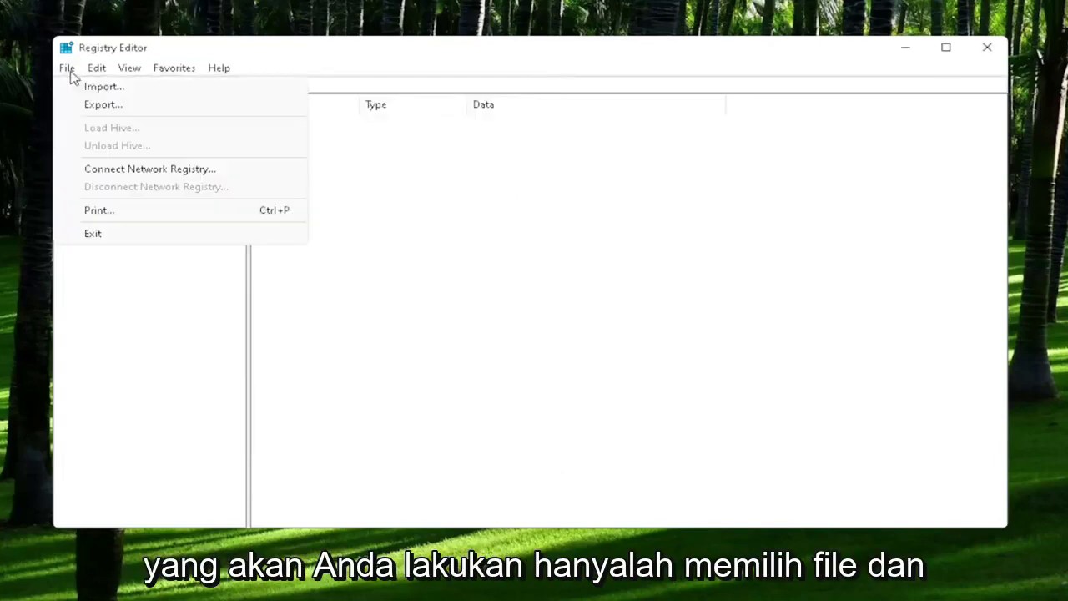
left_click(93, 92)
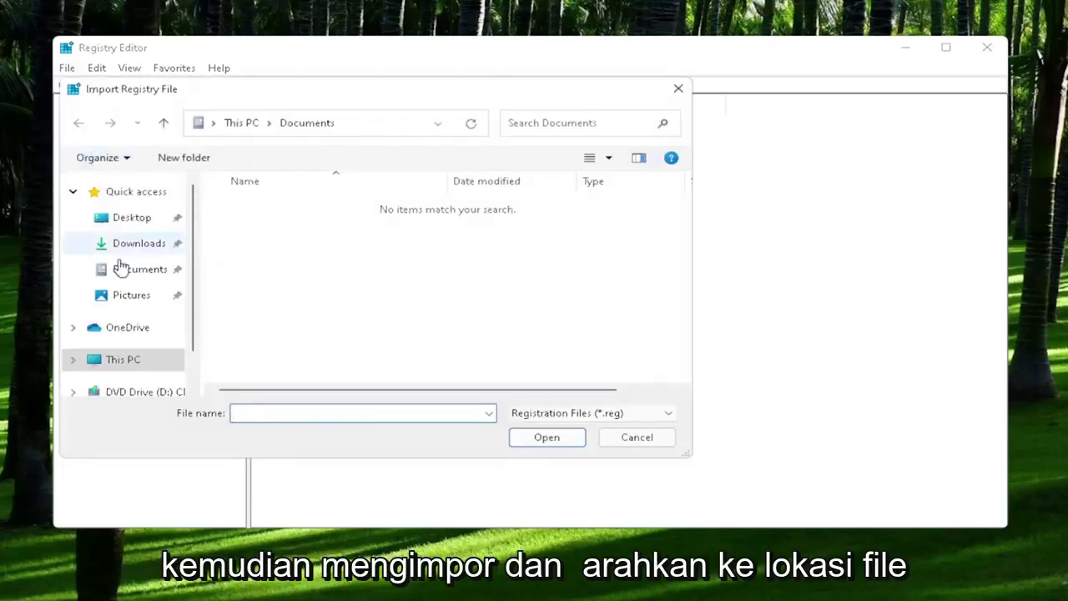
left_click(123, 218)
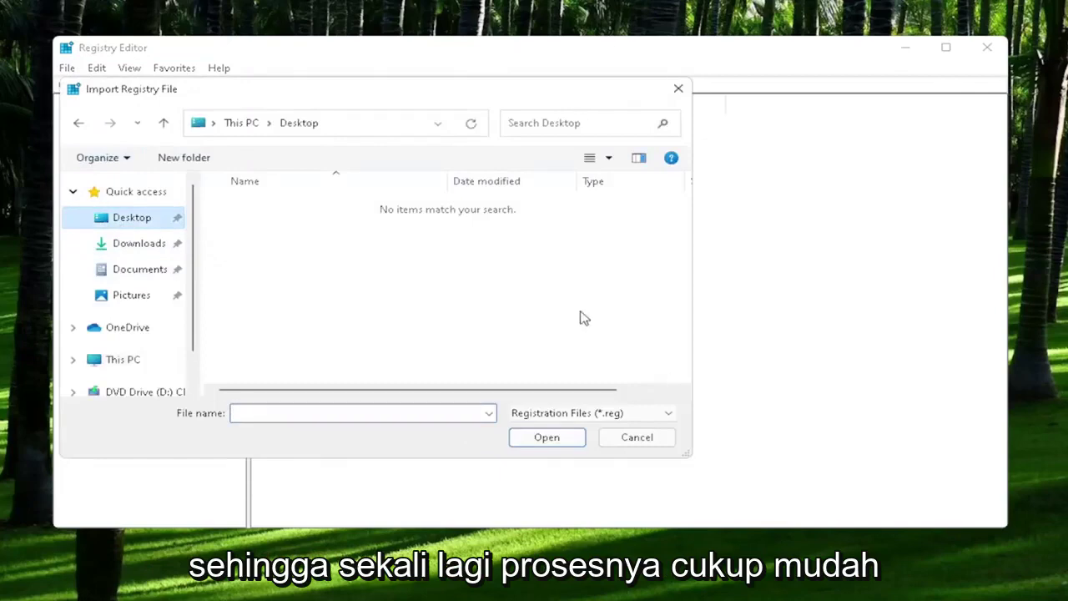
left_click(657, 442)
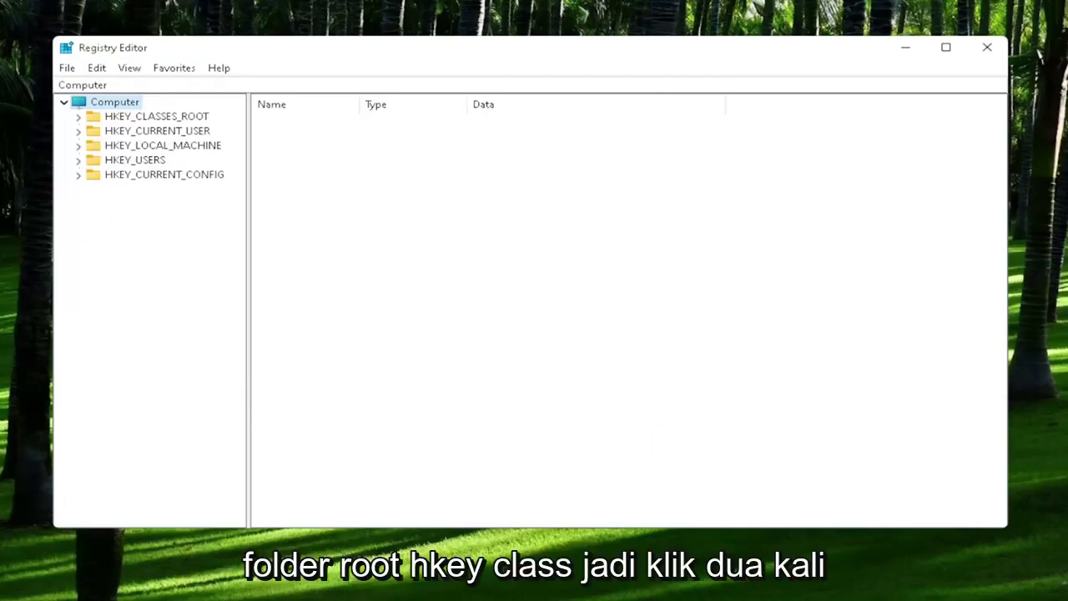
Expand HKEY_CLASSES_ROOT and select the .exe extension key
left_click(159, 118)
double_click(165, 120)
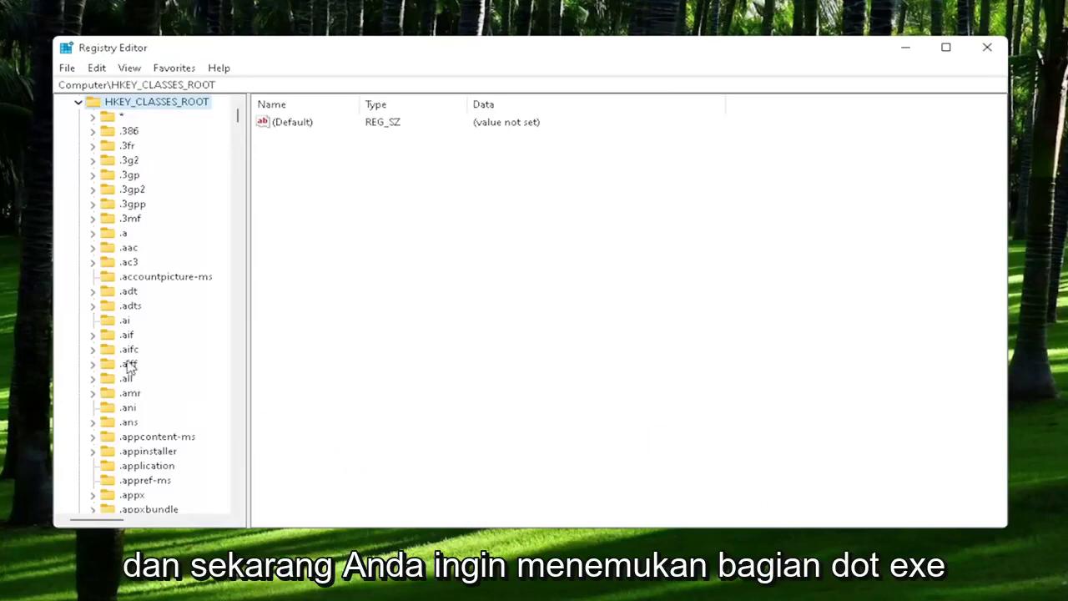
scroll(131, 376, "down", 1)
scroll(131, 380, "down", 6)
scroll(130, 384, "down", 12)
scroll(129, 384, "down", 6)
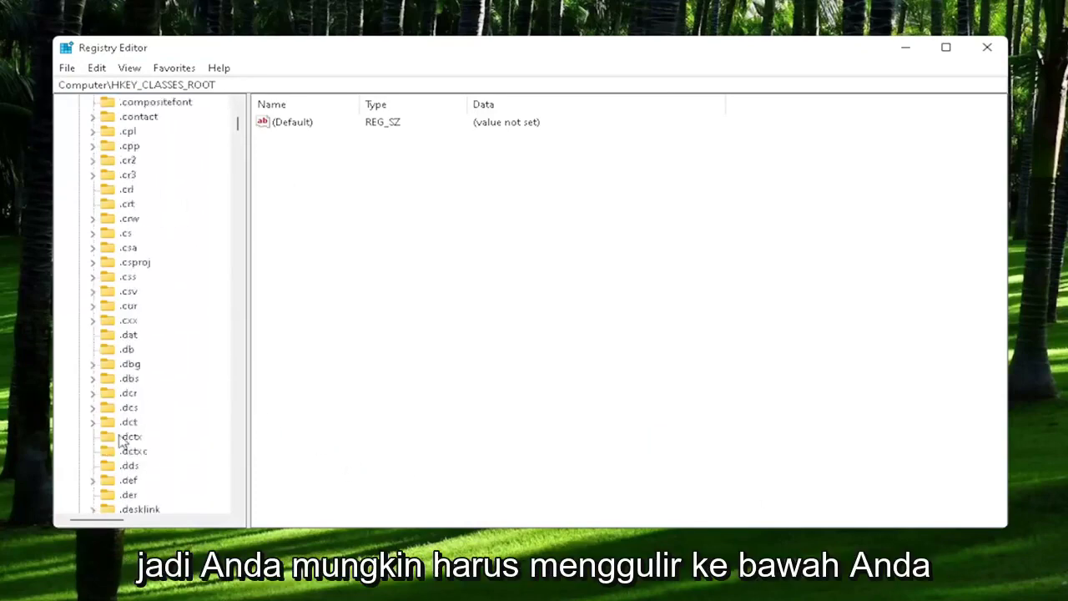
scroll(128, 438, "down", 6)
scroll(128, 440, "down", 6)
scroll(129, 444, "down", 5)
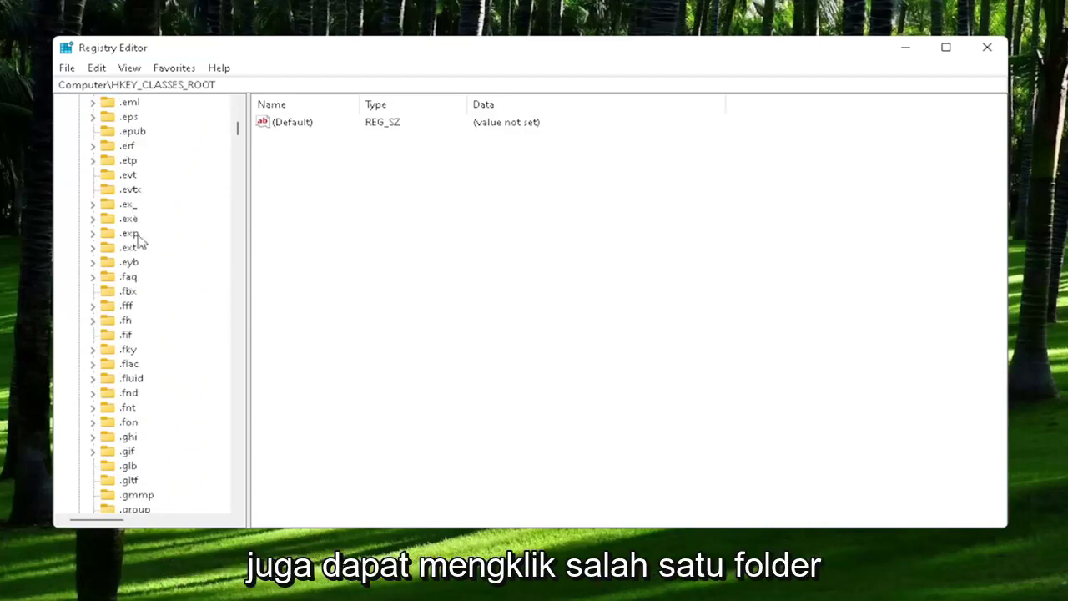
left_click(130, 220)
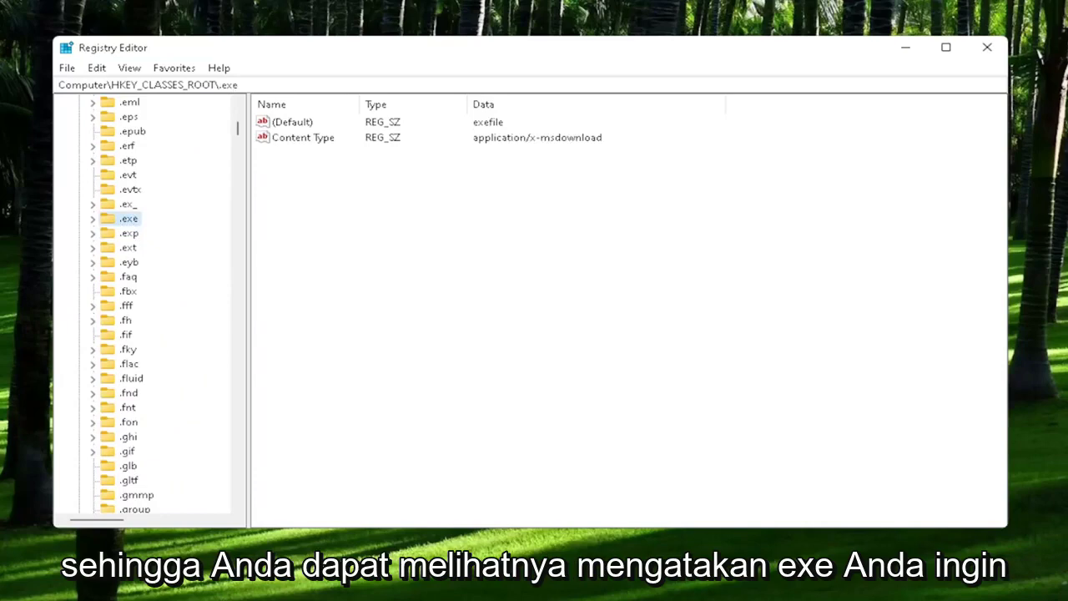
Confirm the .exe key's (Default) value data is exefile
left_click(292, 122)
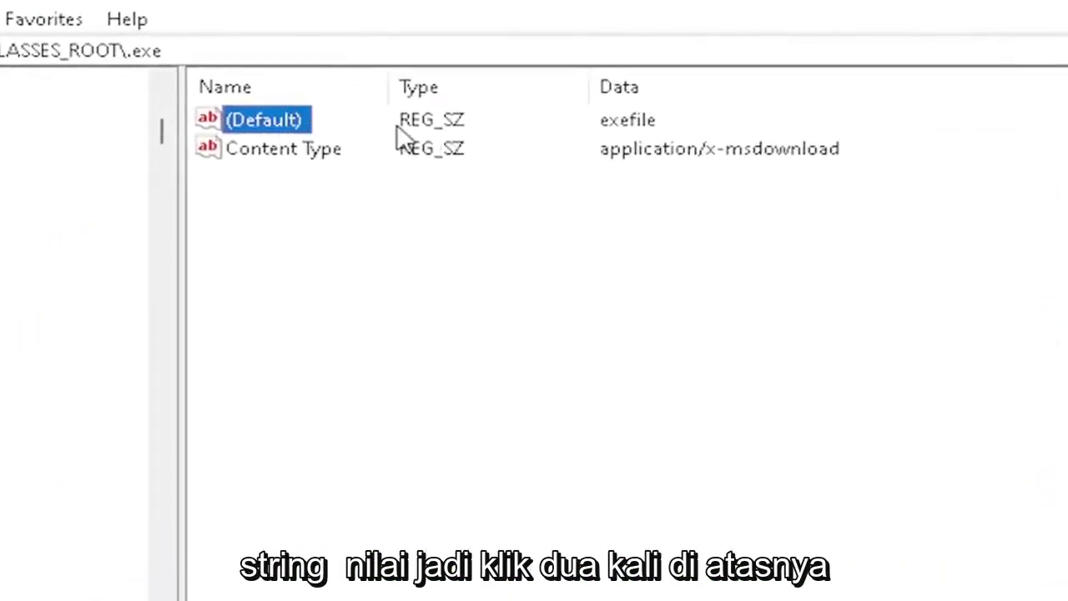
double_click(260, 123)
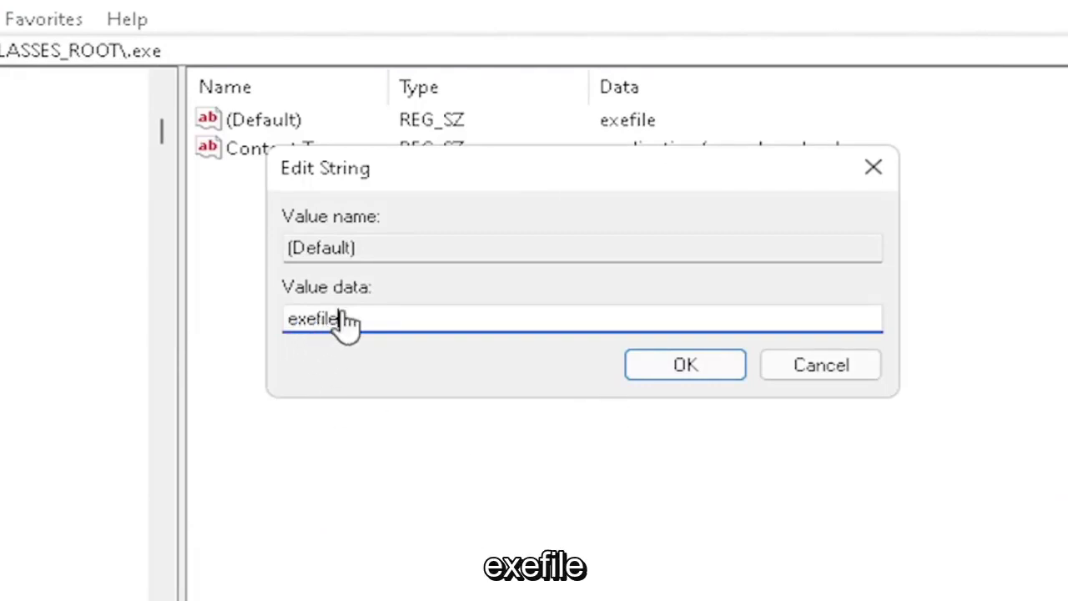
left_click(715, 372)
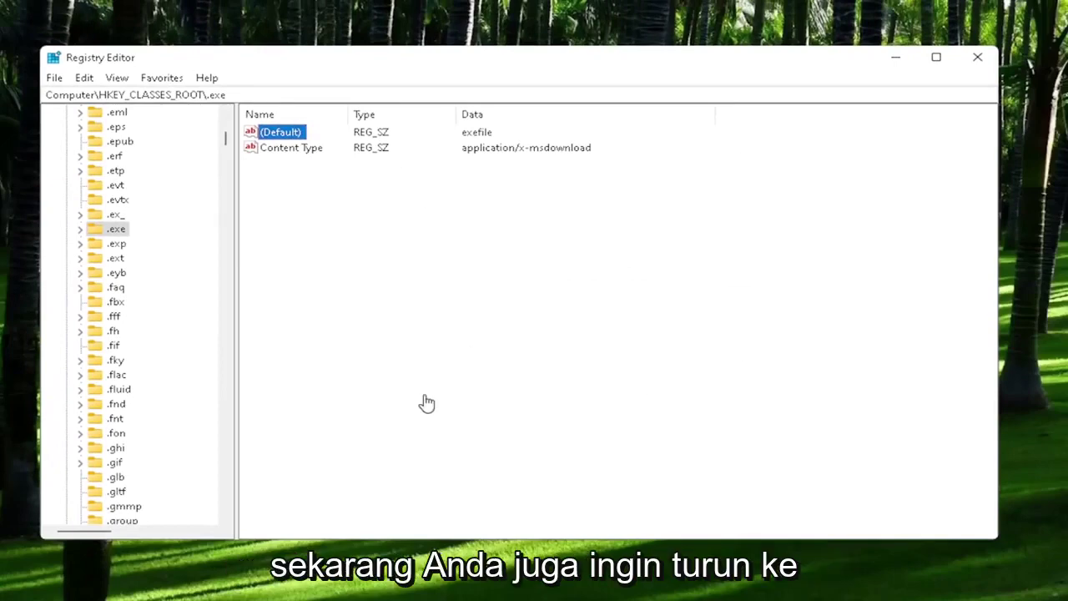
Jump to the exefile key by name and confirm its (Default) value is Application
scroll(117, 449, "down", 3)
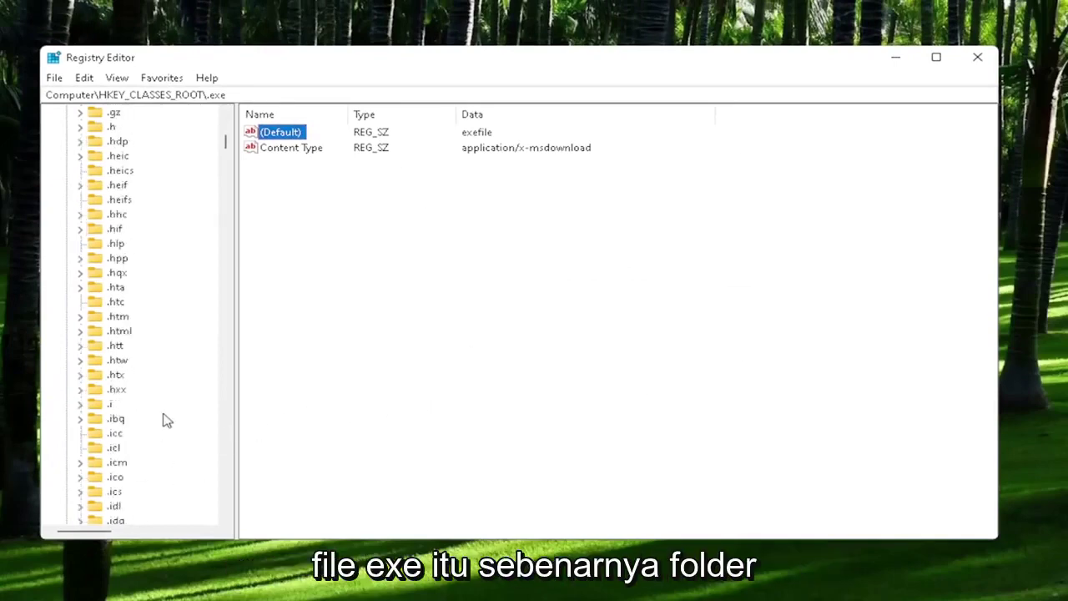
scroll(162, 420, "down", 15)
left_click(124, 475)
scroll(143, 362, "down", 4)
scroll(140, 375, "down", 3)
left_click(125, 477)
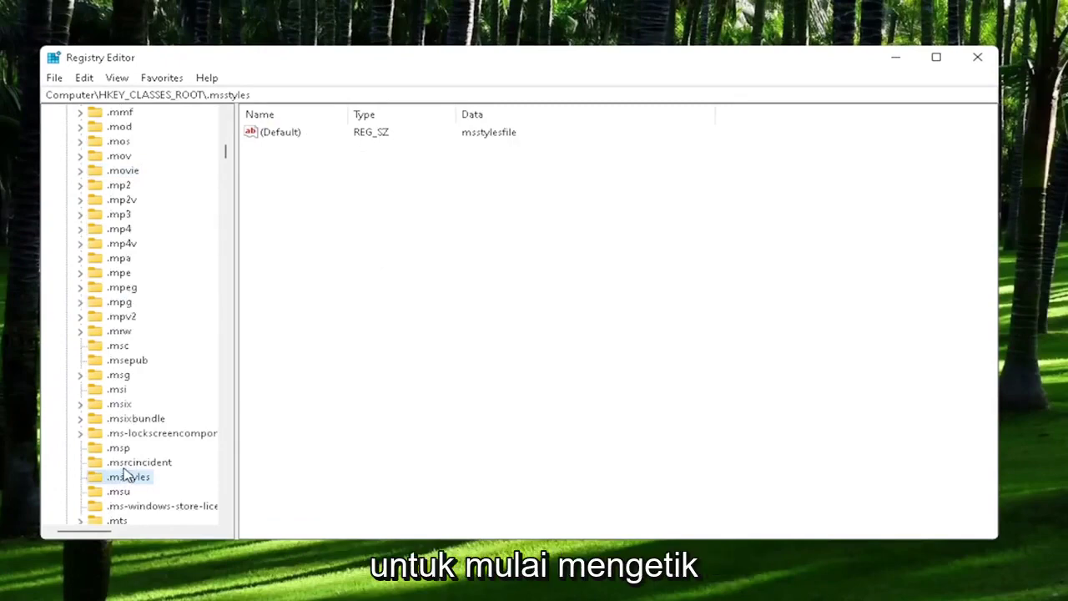
type("exefile")
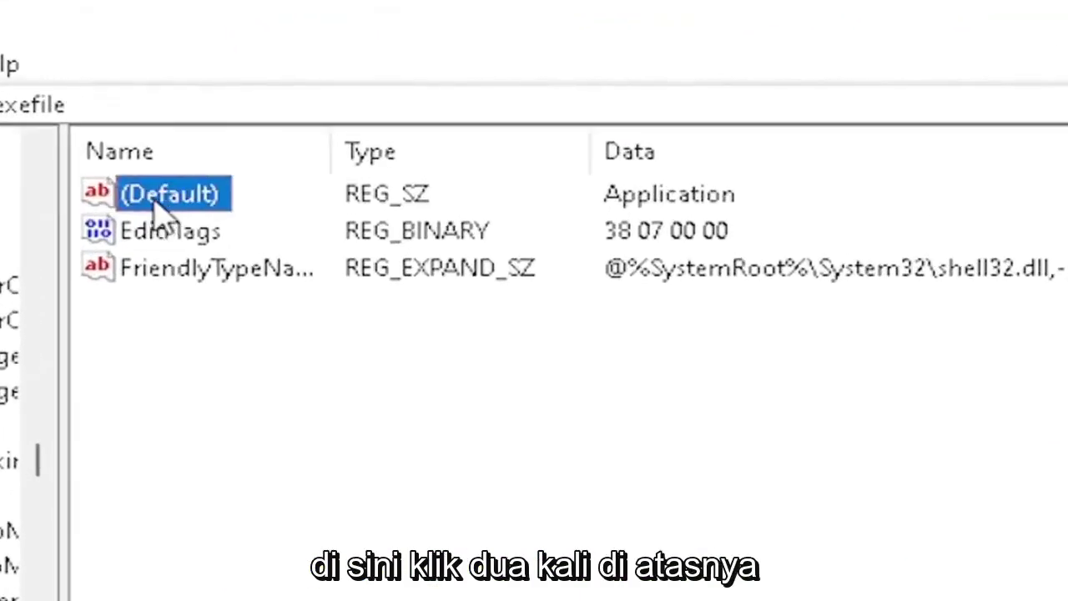
double_click(167, 199)
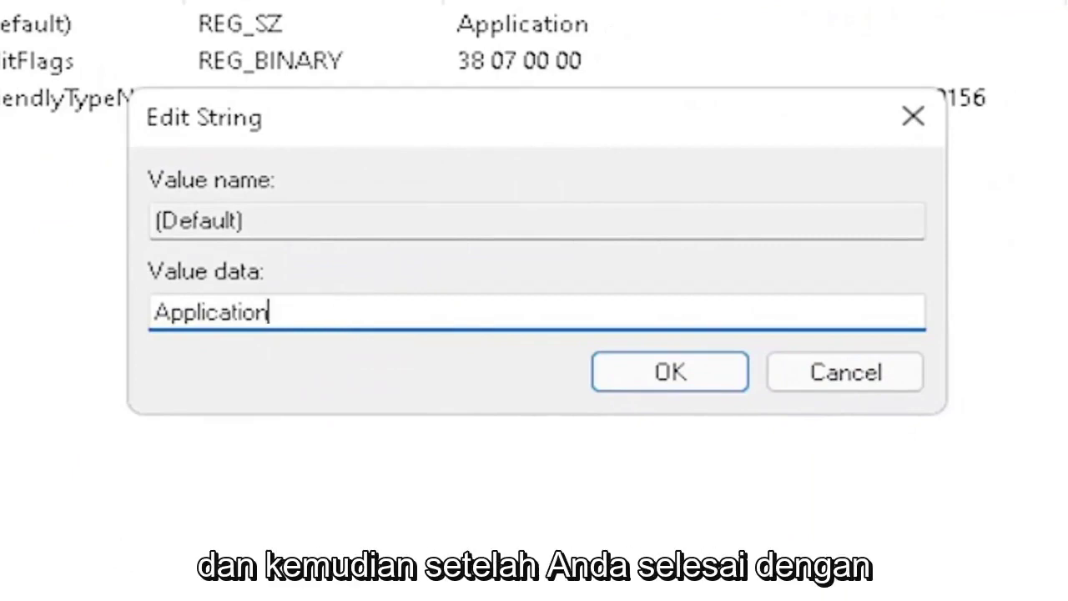
left_click(659, 378)
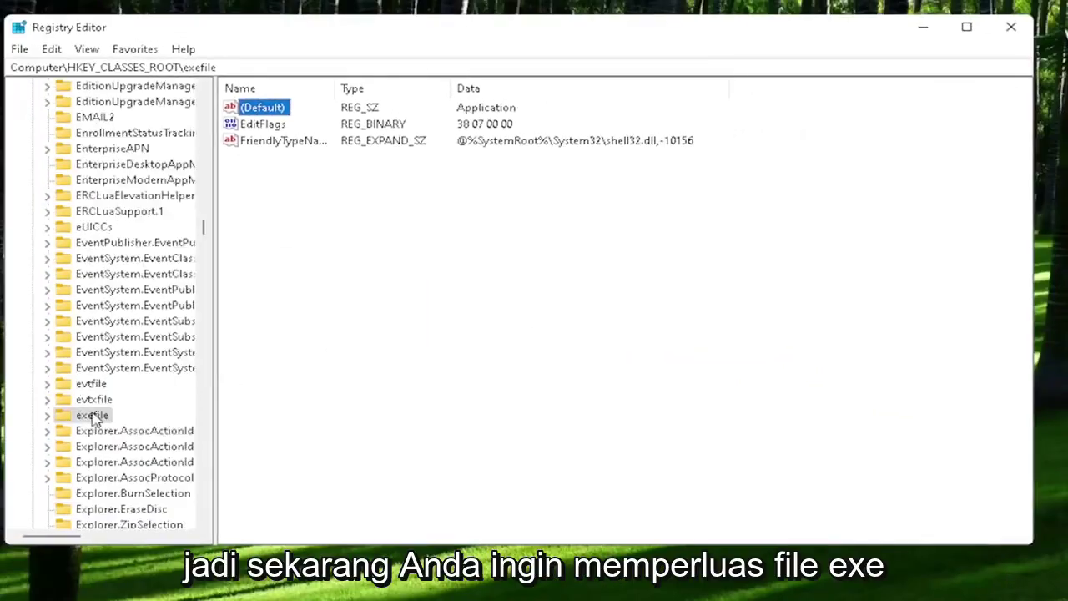
Expand exefile > shell > open and confirm its (Default) value data is empty
left_click(94, 418)
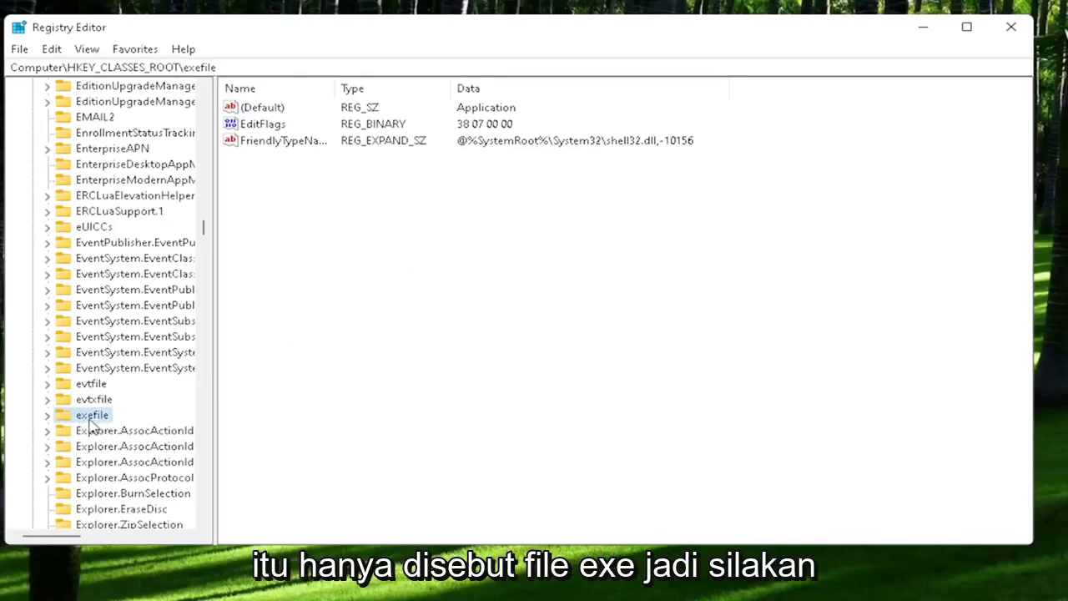
double_click(81, 419)
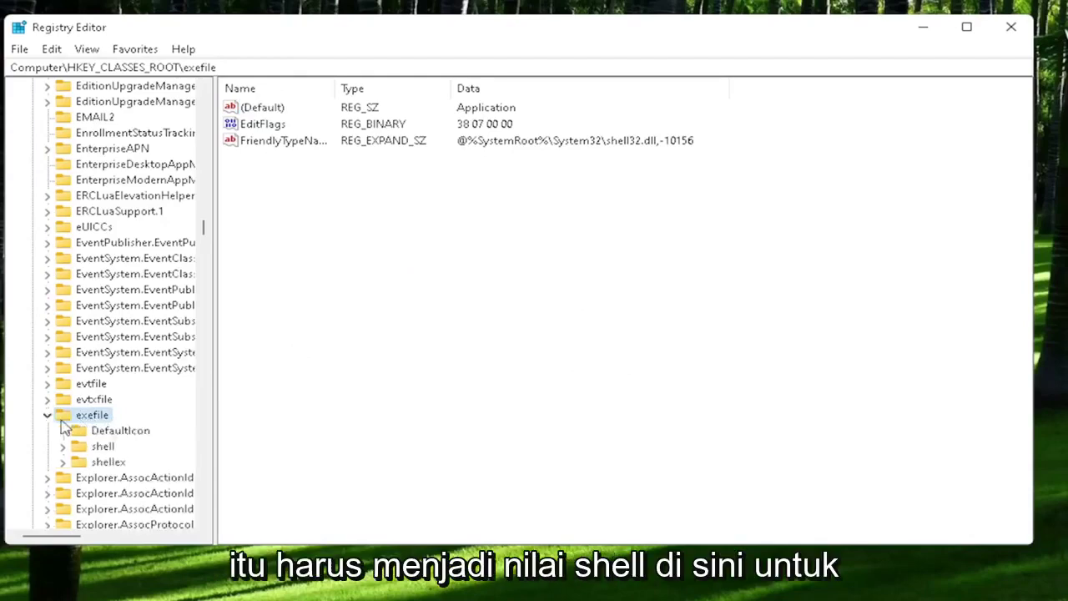
left_click(89, 449)
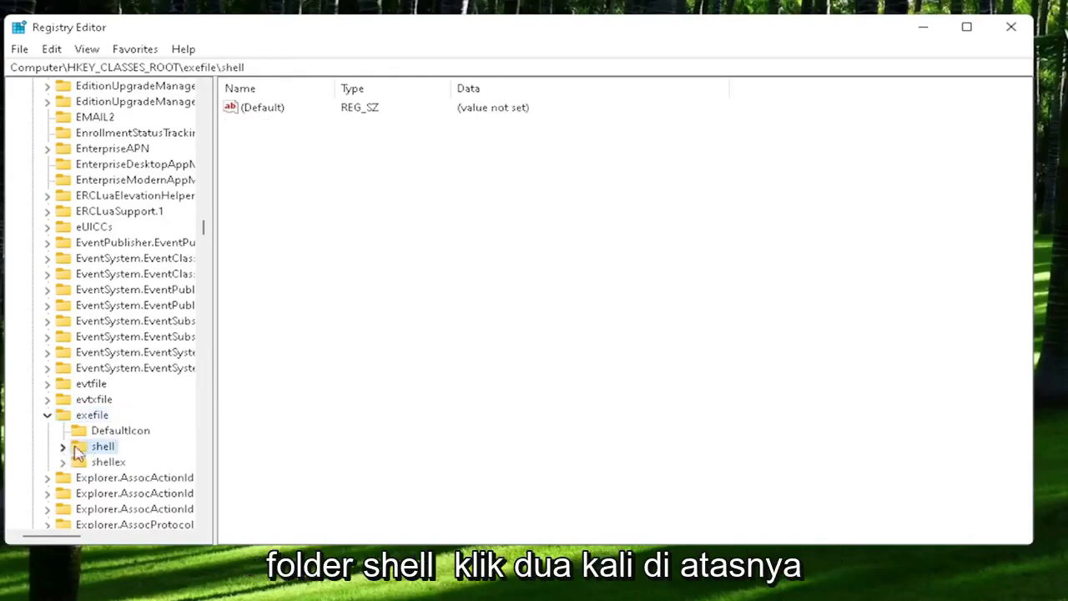
double_click(103, 453)
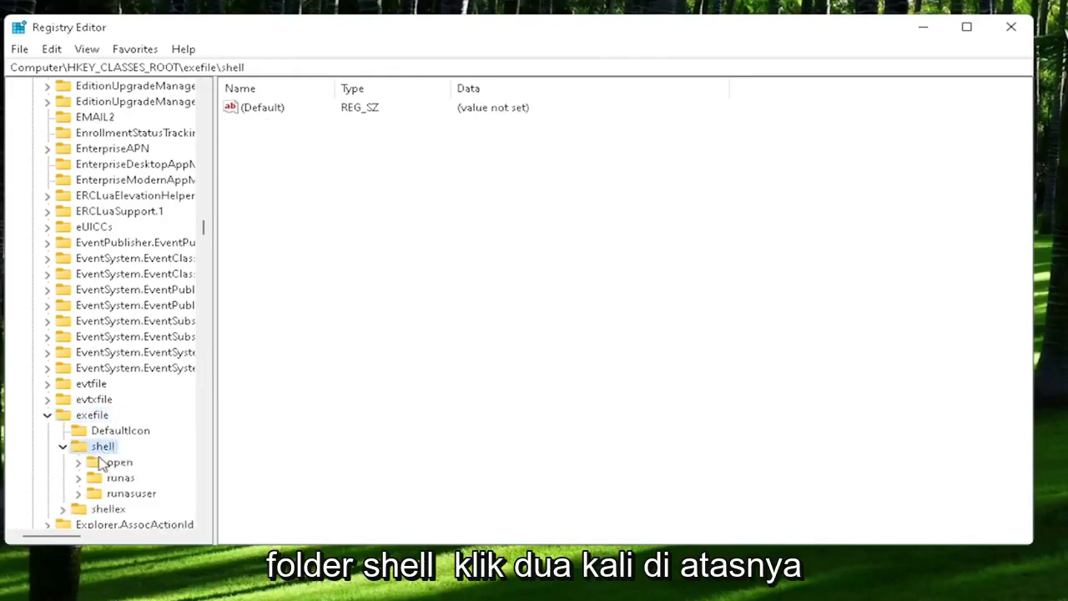
left_click(104, 467)
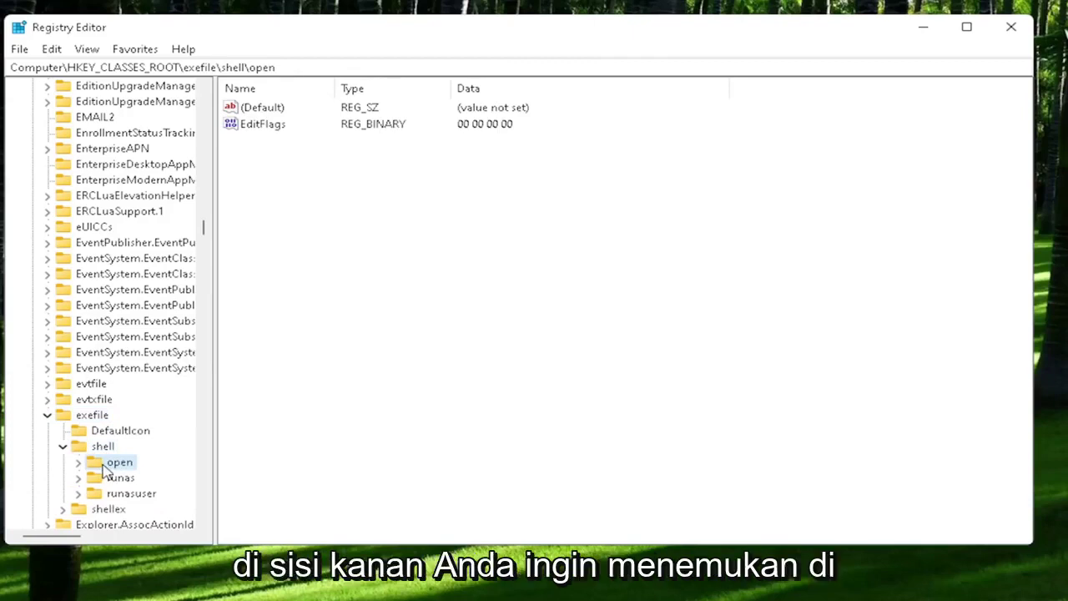
left_click(258, 114)
double_click(258, 113)
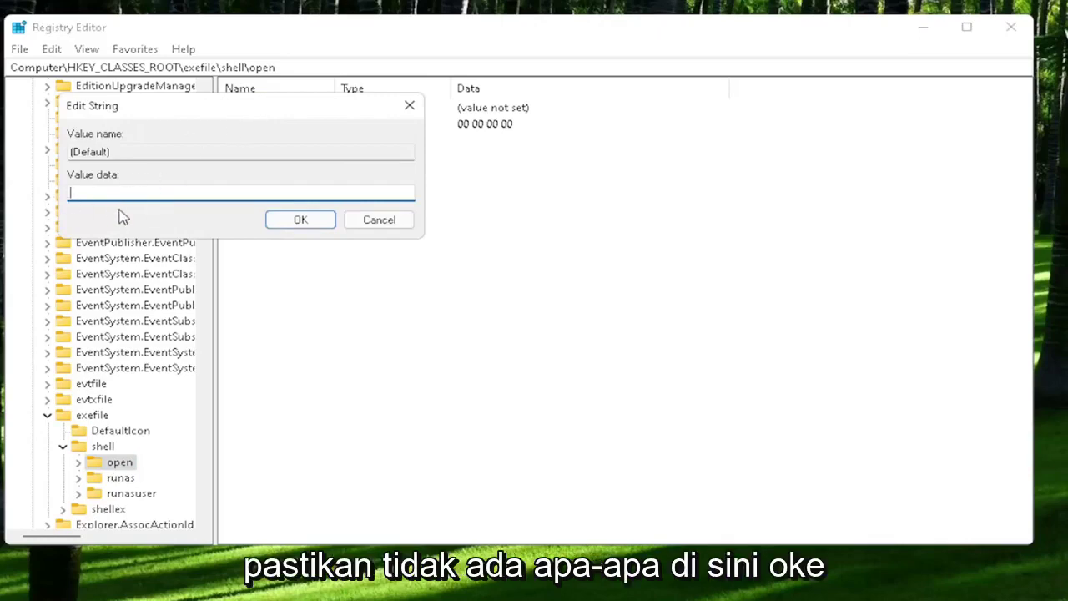
left_click(329, 224)
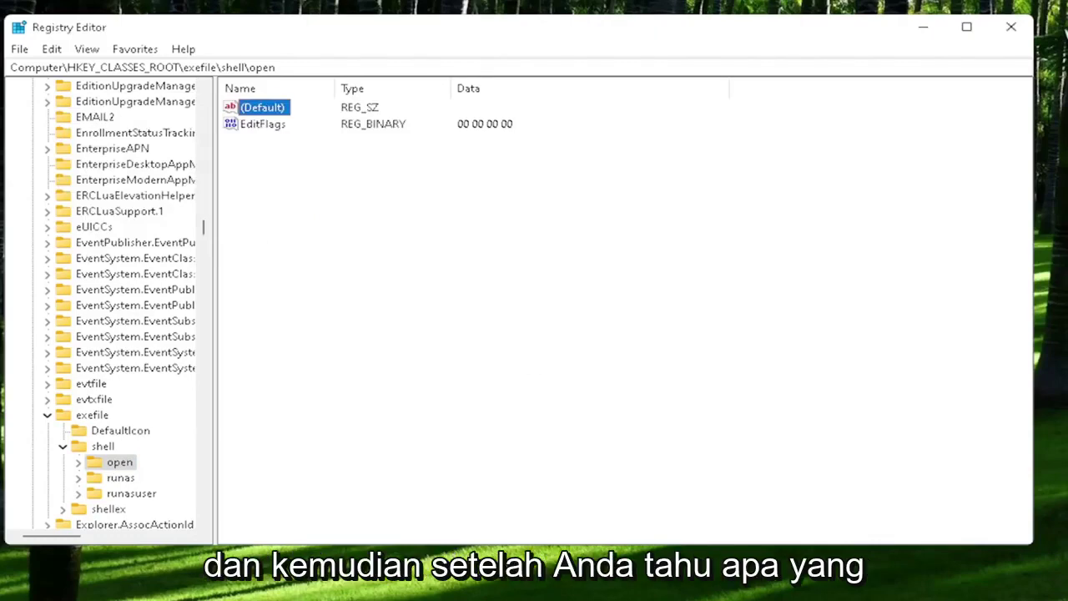
Collapse the registry tree, close Registry Editor, and open the Start quick-link power menu
left_click(64, 447)
left_click(46, 415)
scroll(125, 292, "up", 5)
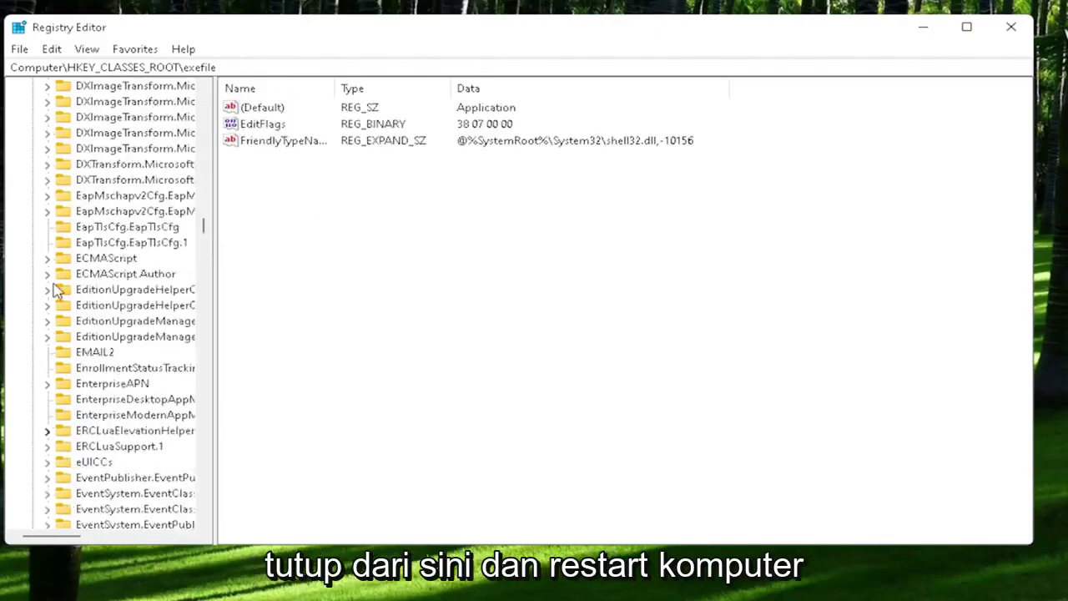
scroll(167, 250, "up", 5)
left_click_drag(203, 224, 205, 87)
left_click(62, 109)
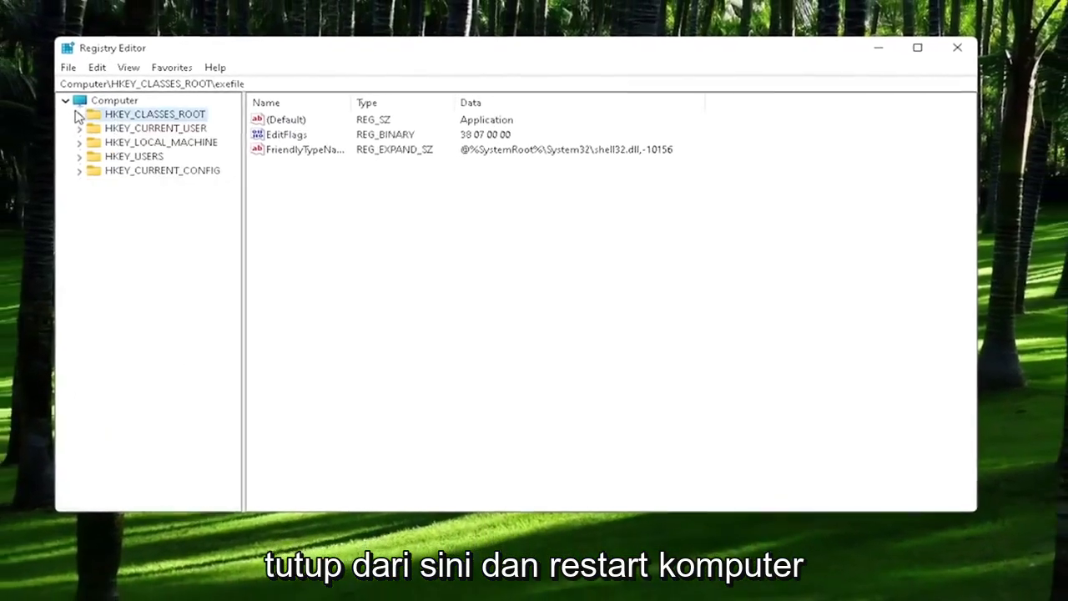
left_click(47, 95)
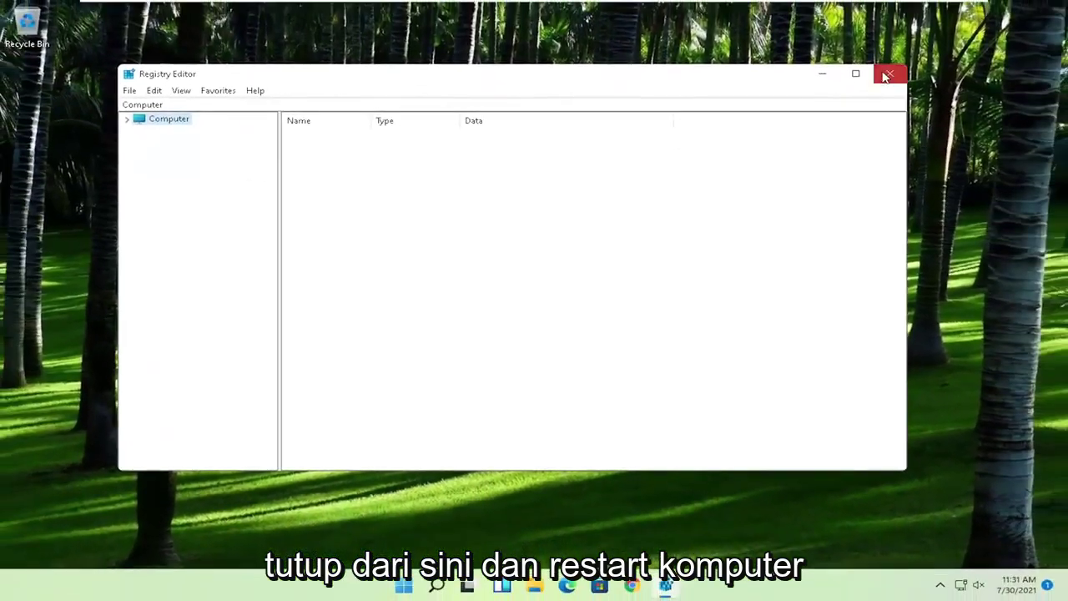
left_click(901, 69)
right_click(402, 594)
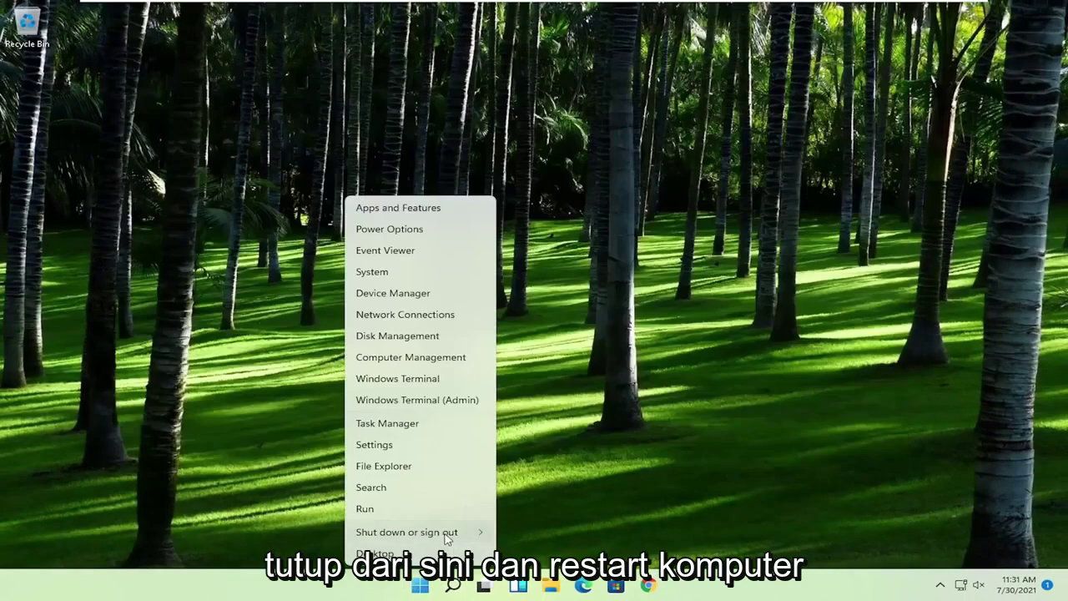